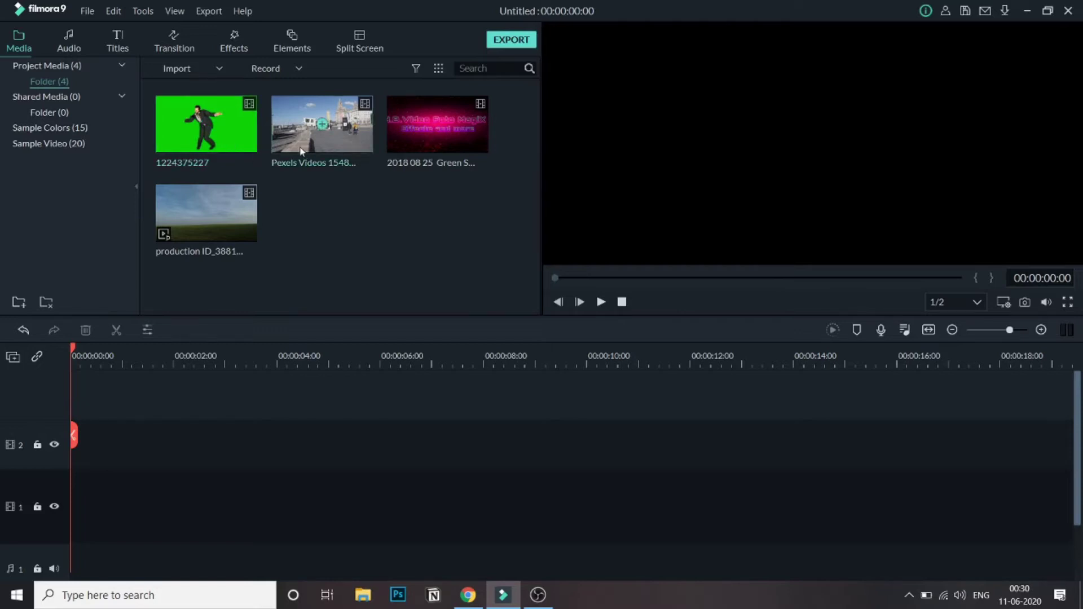
- Place the Pexels harbour street clip on track 1, keeping the project at 1920 x 1080 25fps
{"action": "left_click", "coordinate": [323, 129]}
{"action": "left_click_drag", "start_coordinate": [274, 232], "coordinate": [49, 513]}
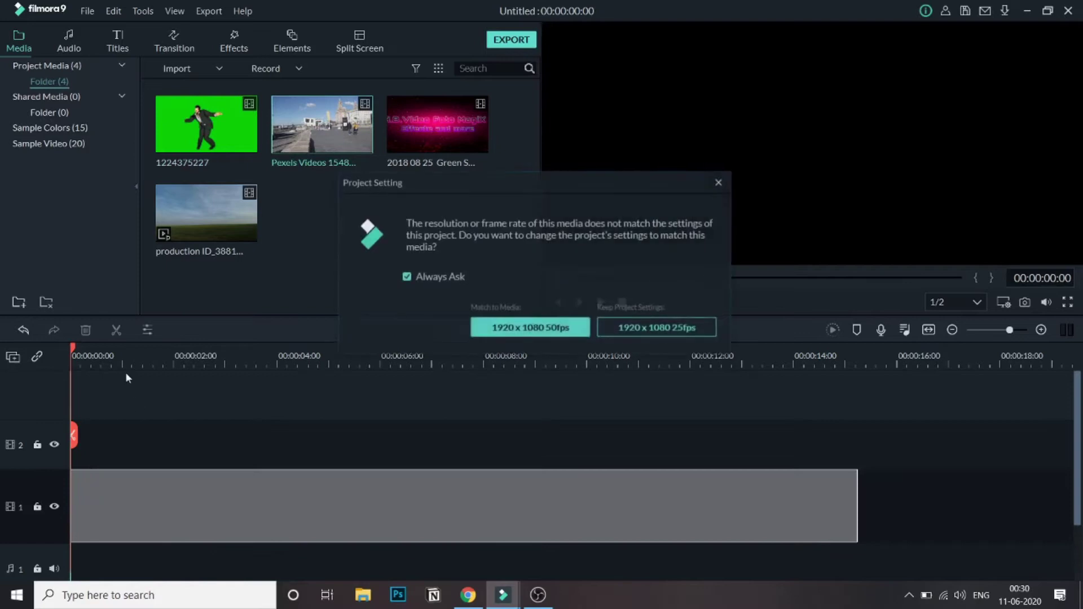
{"action": "left_click", "coordinate": [643, 333]}
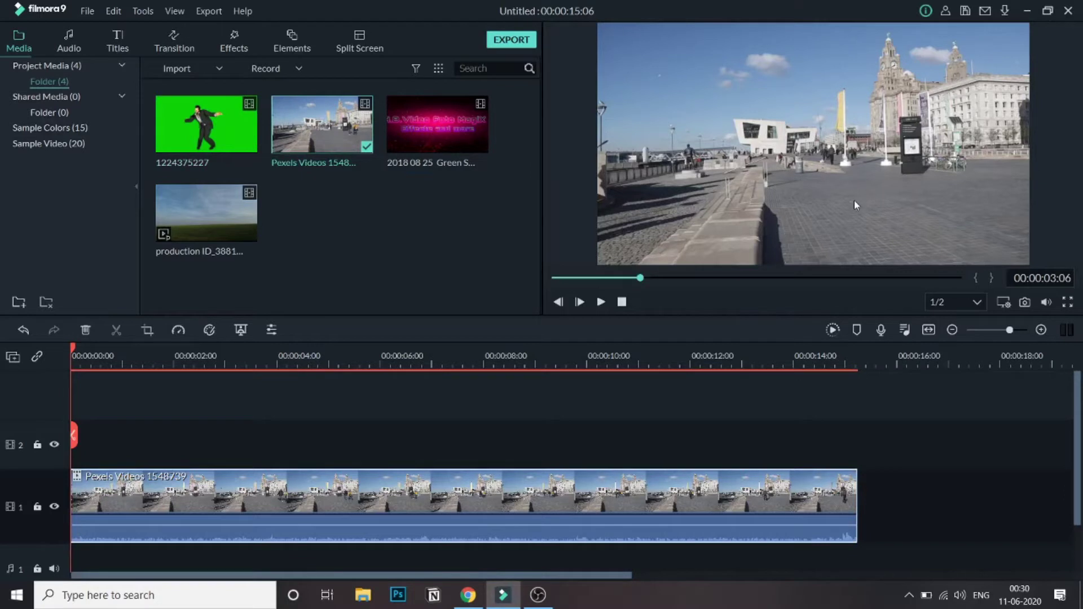
{"action": "left_click", "coordinate": [245, 140]}
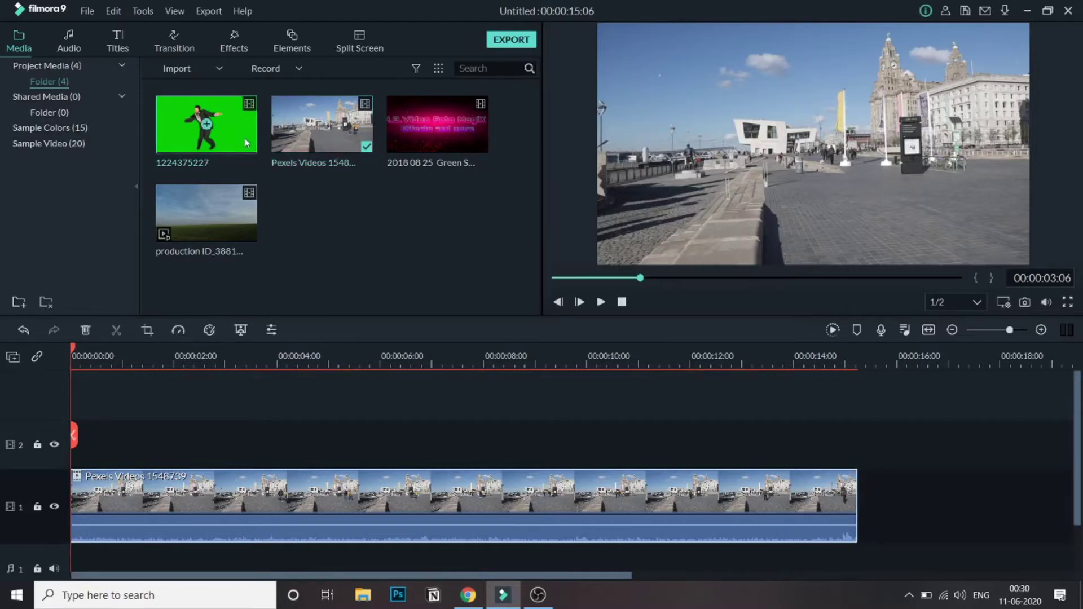
{"action": "left_click_drag", "start_coordinate": [245, 141], "coordinate": [81, 445]}
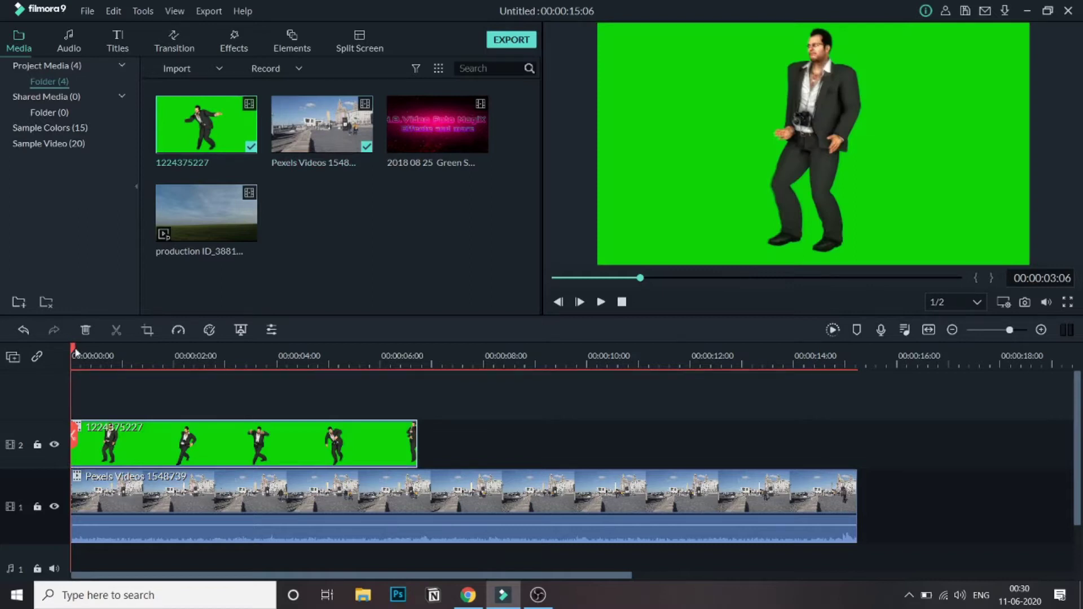
{"action": "left_click_drag", "start_coordinate": [75, 352], "coordinate": [289, 389]}
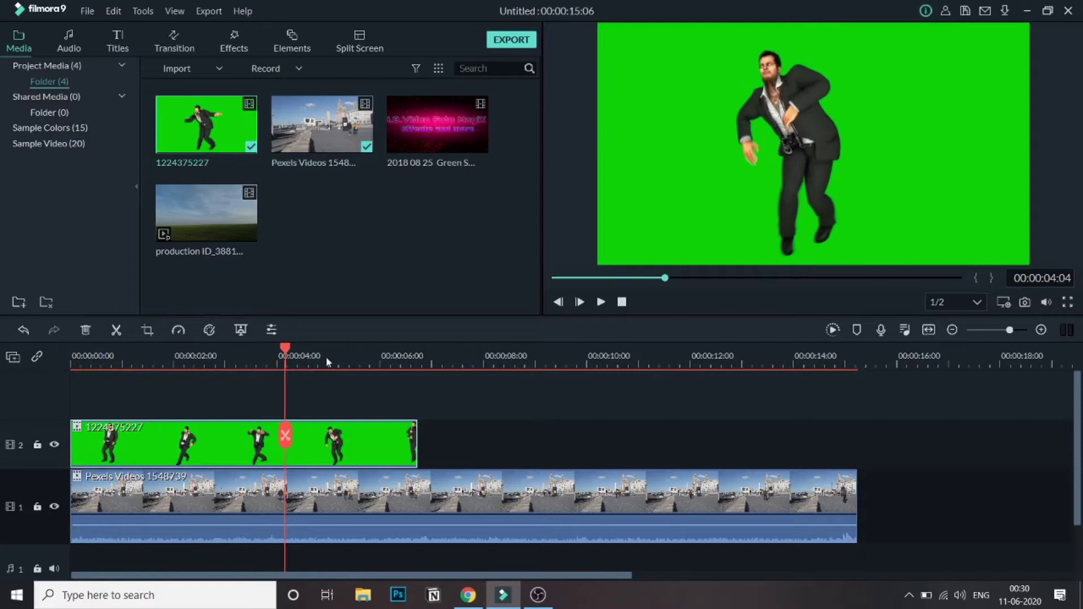
{"action": "left_click_drag", "start_coordinate": [288, 351], "coordinate": [259, 390]}
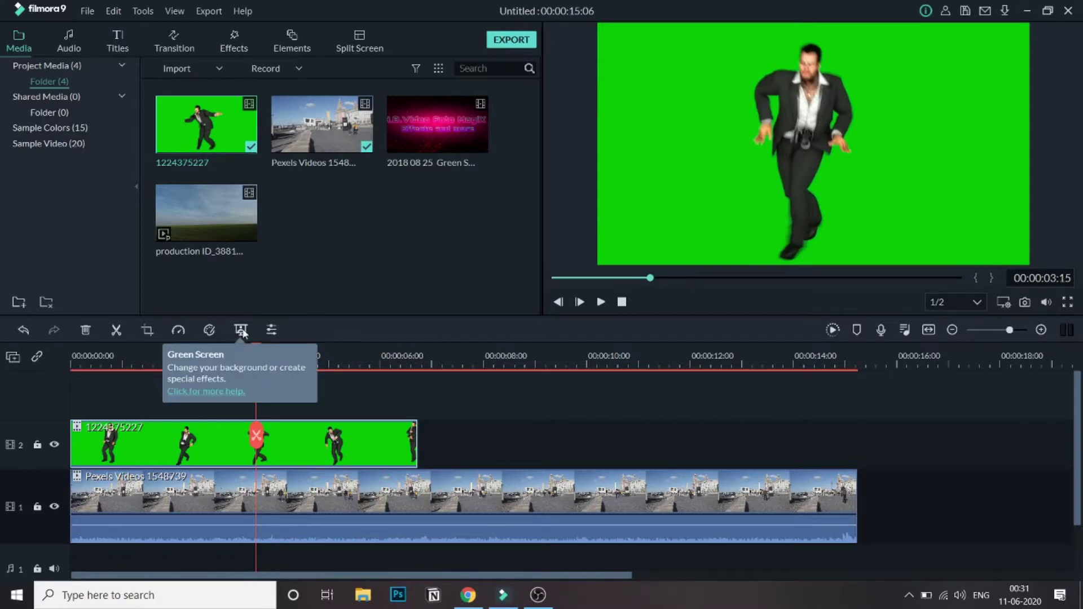
- Enable Chroma Key on the dancer clip and sample its green background as the key colour
{"action": "right_click", "coordinate": [328, 445]}
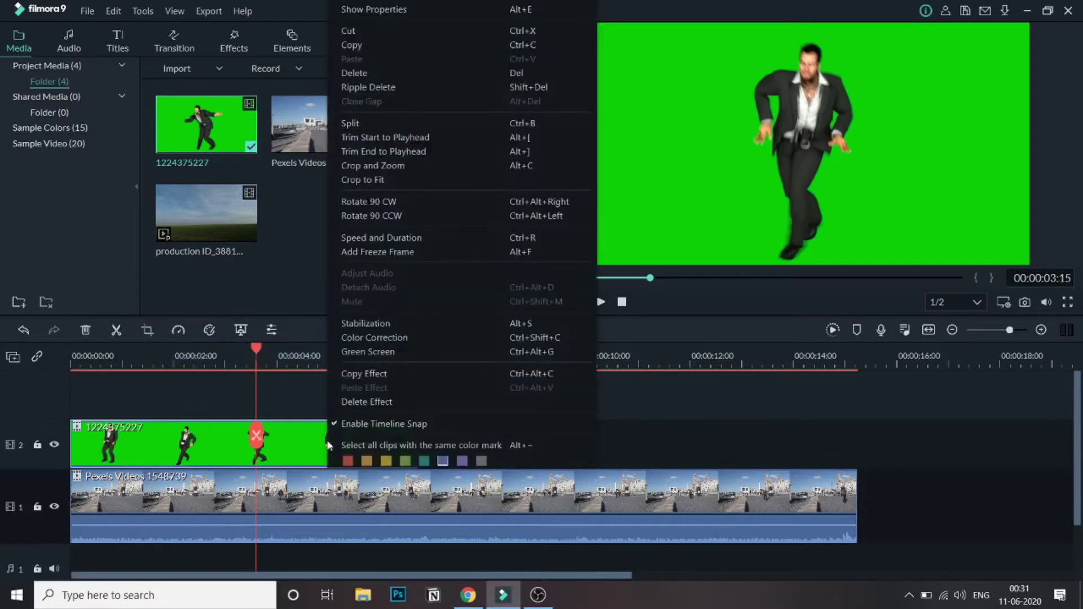
{"action": "left_click", "coordinate": [380, 353]}
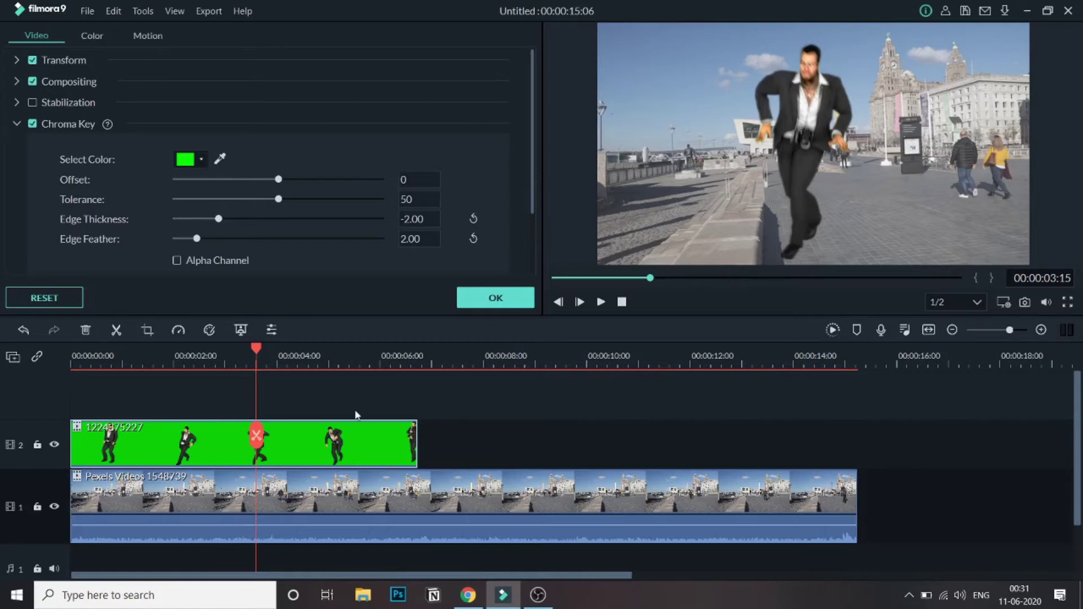
{"action": "left_click", "coordinate": [220, 158]}
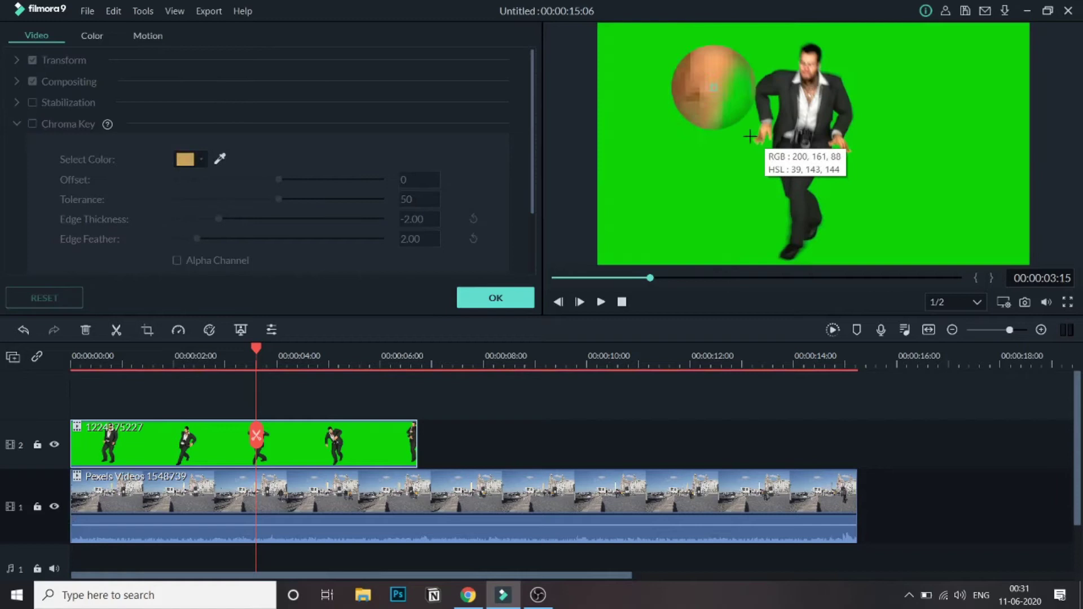
{"action": "left_click", "coordinate": [689, 134]}
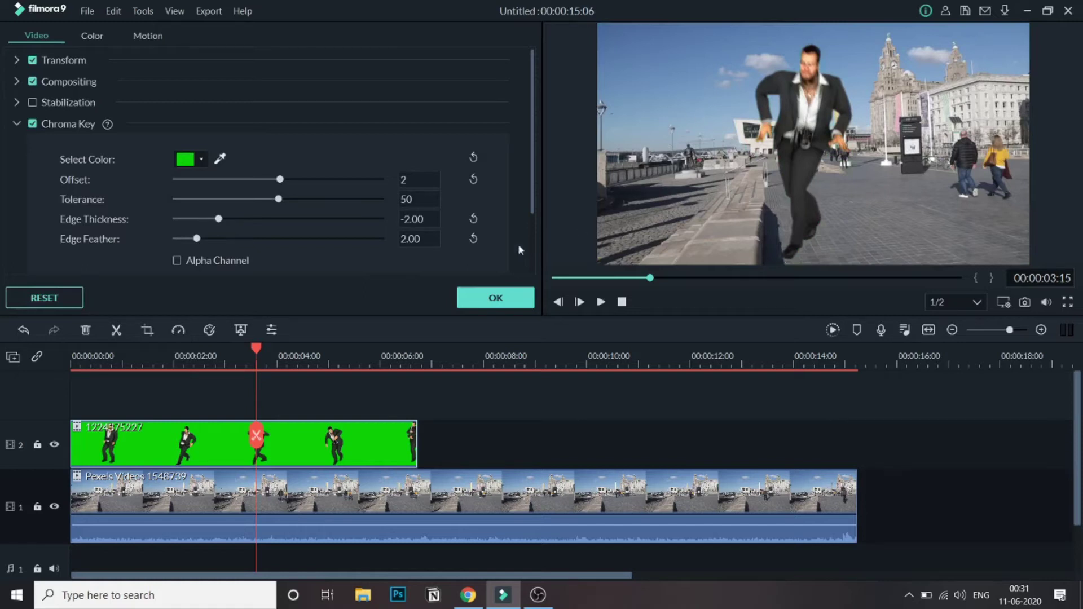
- Apply the dancer's key and play the composite from the start, pausing at 00:00:03:05
{"action": "left_click", "coordinate": [499, 300]}
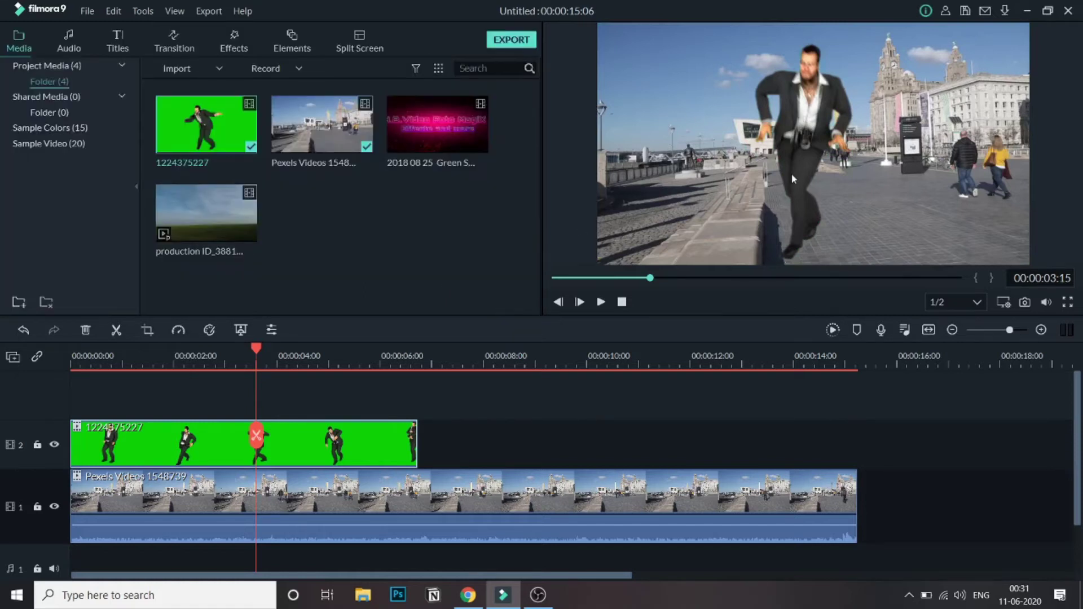
{"action": "left_click", "coordinate": [624, 301]}
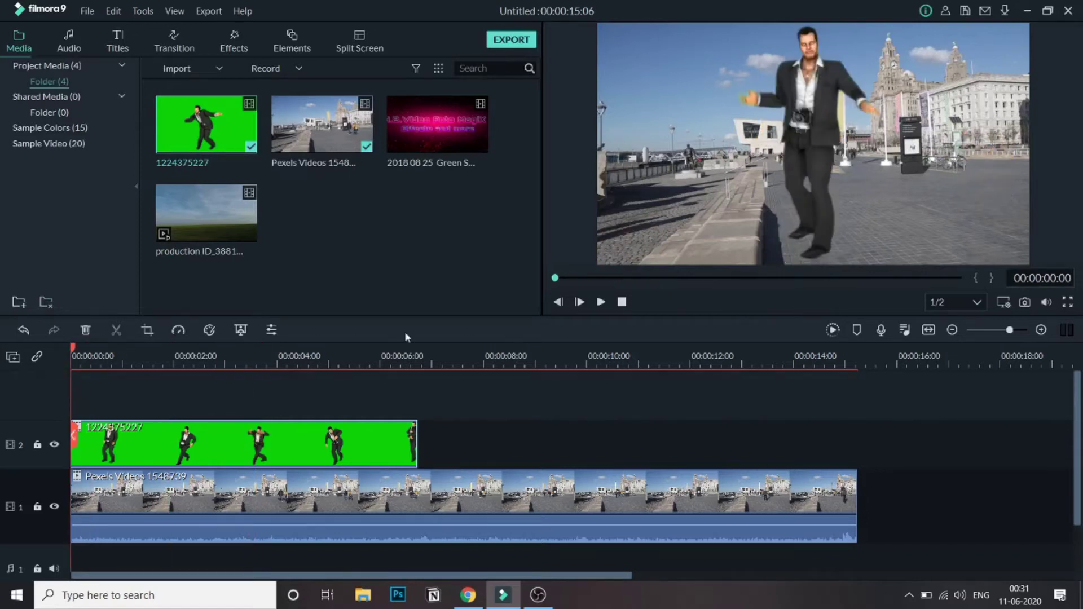
{"action": "left_click", "coordinate": [602, 303]}
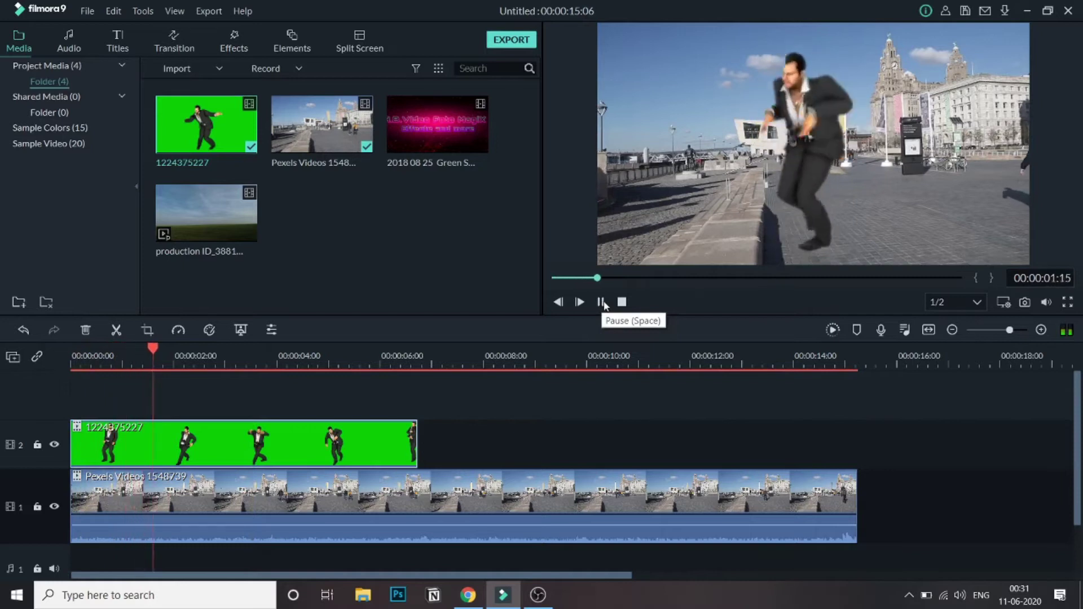
{"action": "left_click", "coordinate": [602, 302]}
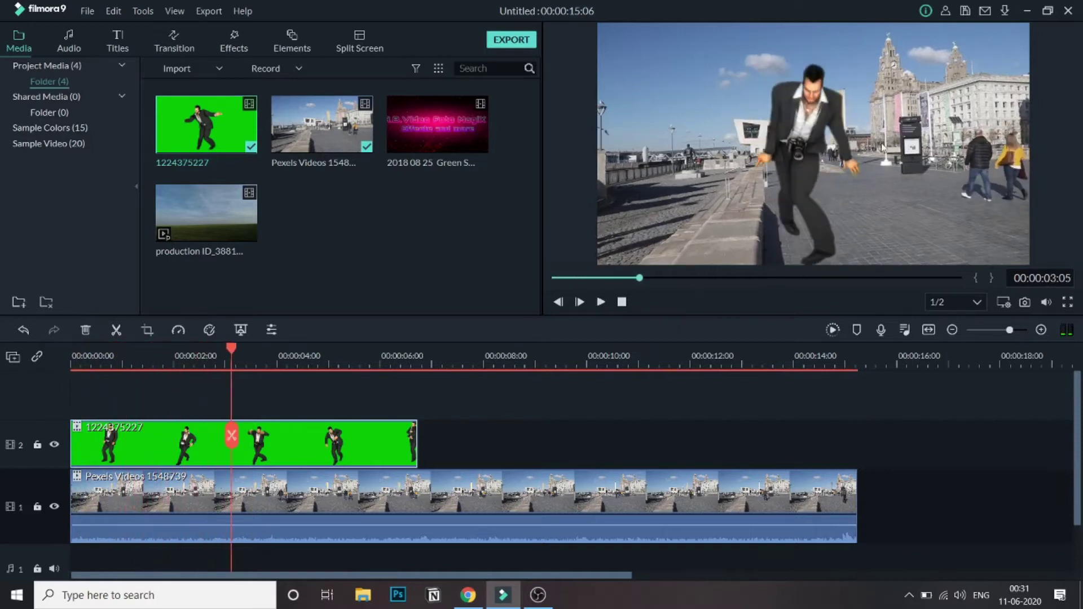
- Scale the dancer down and move him right of centre on the street
{"action": "left_click", "coordinate": [838, 156]}
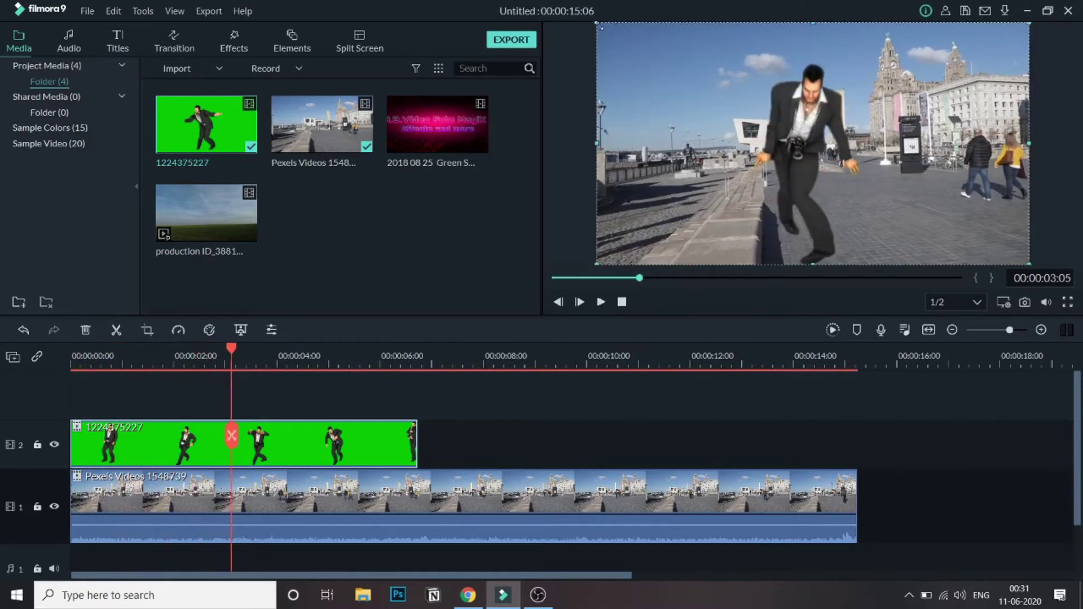
{"action": "left_click_drag", "start_coordinate": [602, 27], "coordinate": [750, 141]}
{"action": "left_click_drag", "start_coordinate": [819, 164], "coordinate": [785, 166]}
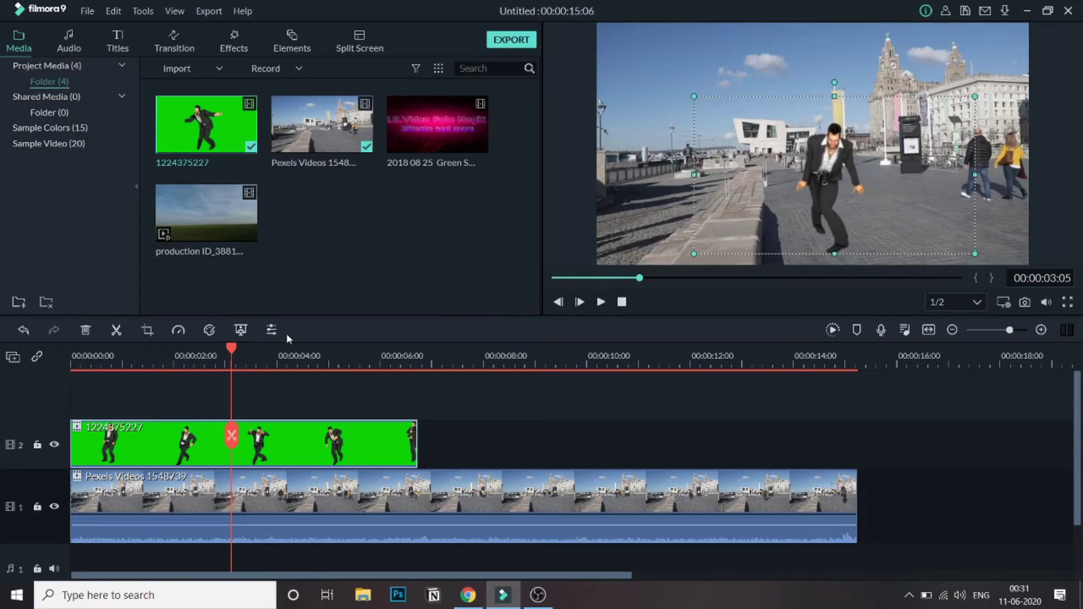
{"action": "left_click_drag", "start_coordinate": [236, 347], "coordinate": [33, 379]}
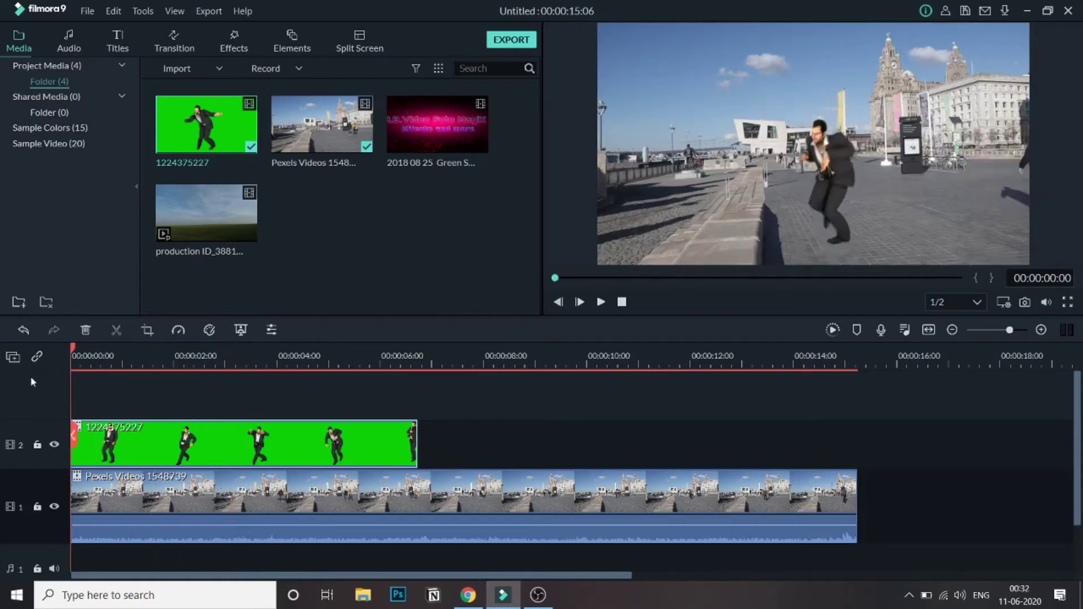
- Split the harbour street clip at 00:00:06:17 and delete the part after the dancer ends
{"action": "left_click", "coordinate": [605, 303]}
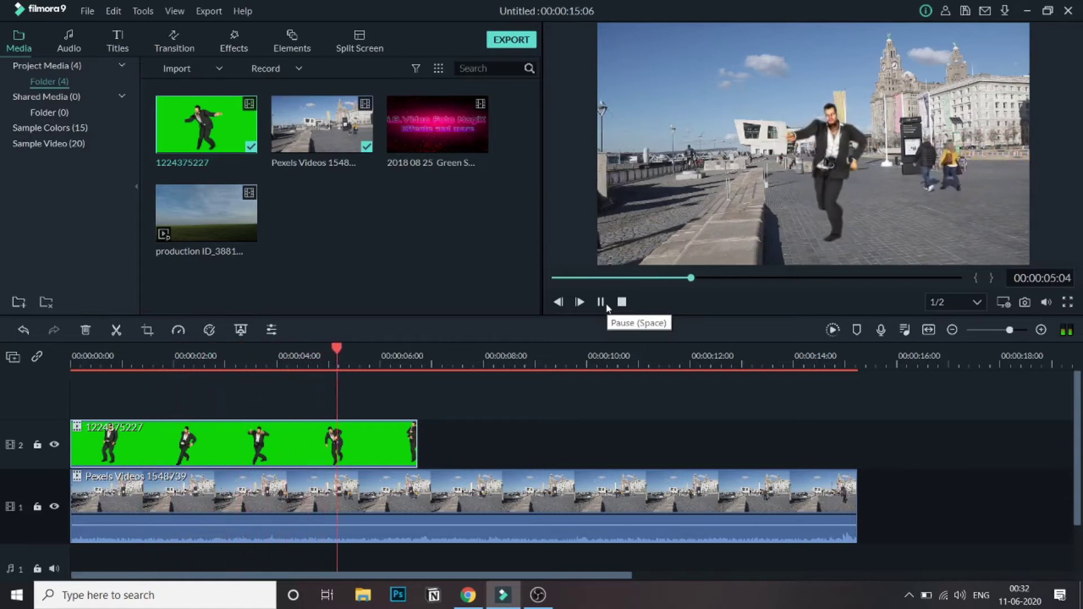
{"action": "left_click", "coordinate": [601, 303]}
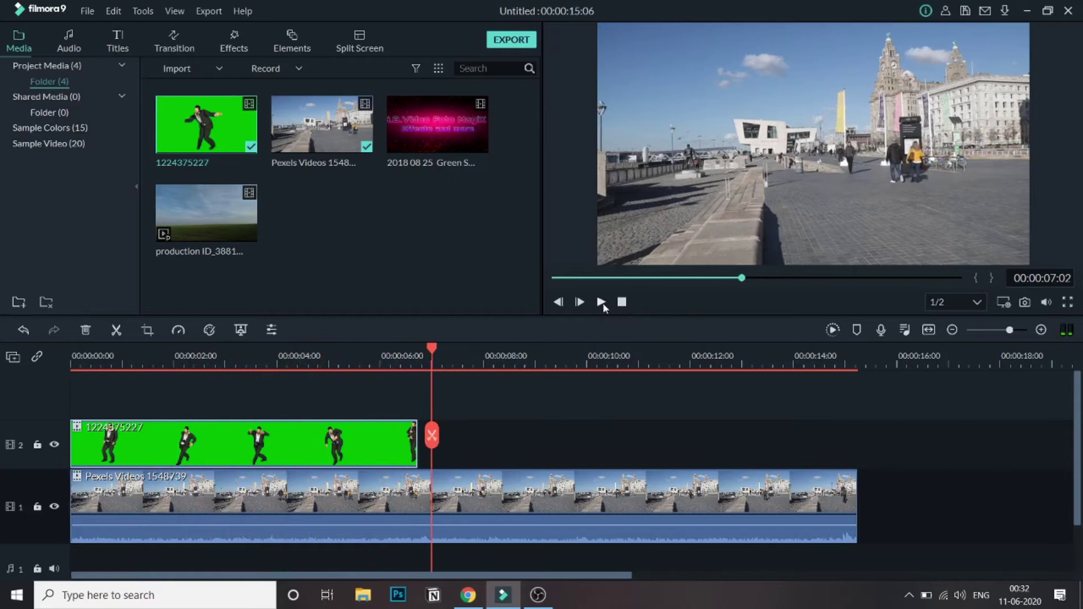
{"action": "left_click_drag", "start_coordinate": [429, 349], "coordinate": [413, 349]}
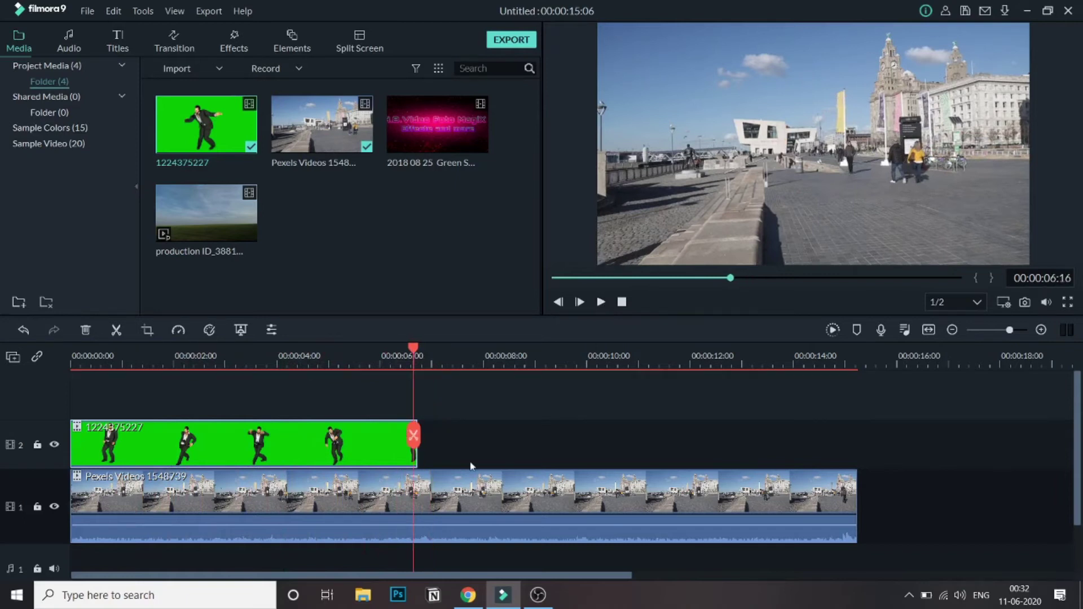
{"action": "left_click", "coordinate": [415, 354]}
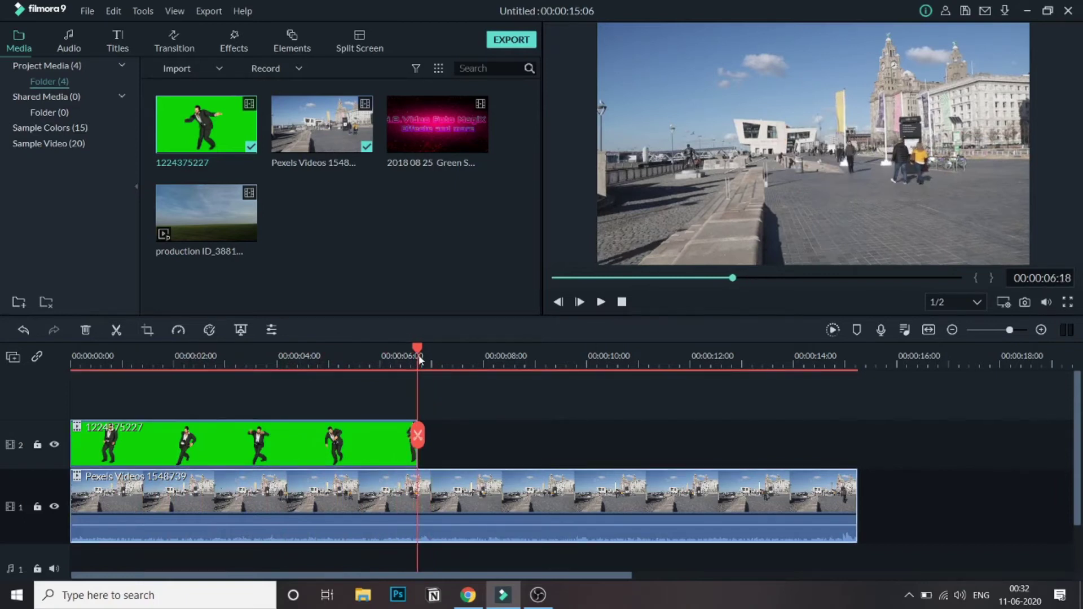
{"action": "left_click", "coordinate": [415, 435]}
{"action": "key", "text": "Delete"}
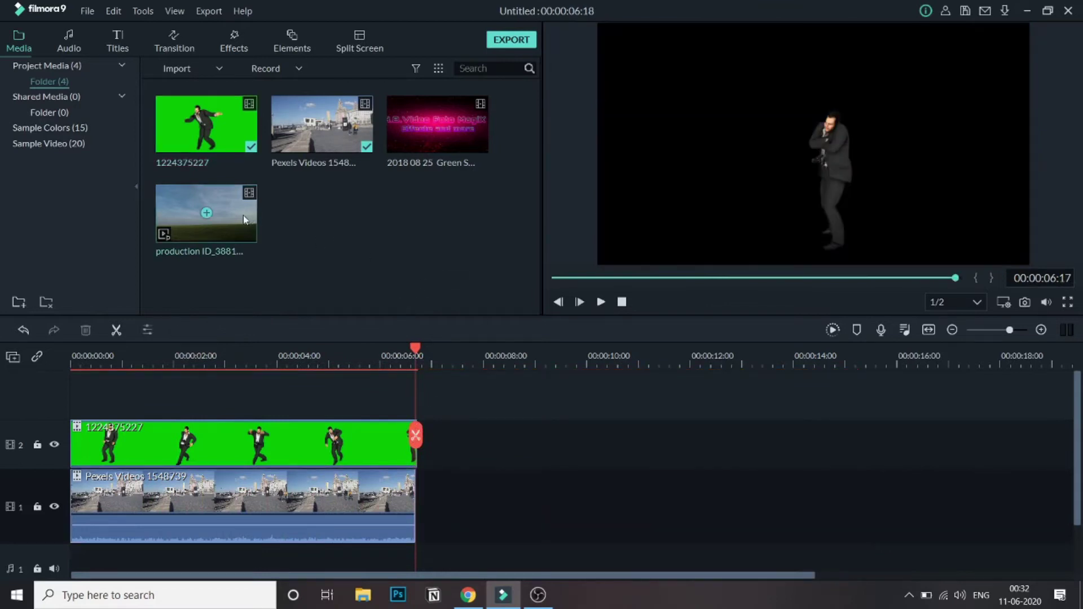
- Drop production ID_3881022 onto track 1 right after the harbour street clip
{"action": "left_click_drag", "start_coordinate": [248, 220], "coordinate": [434, 531]}
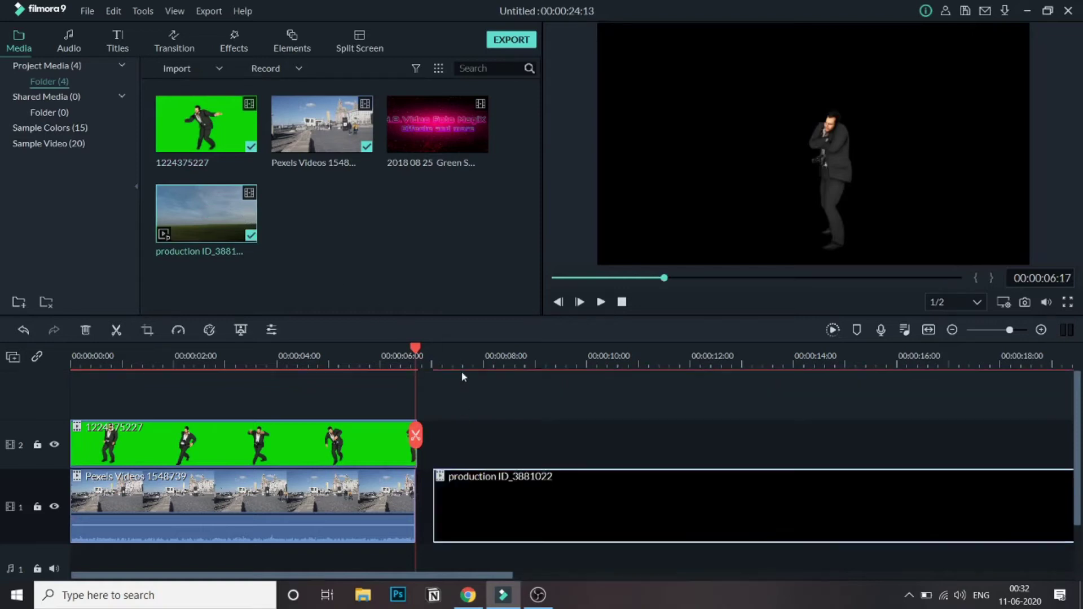
{"action": "left_click", "coordinate": [462, 368]}
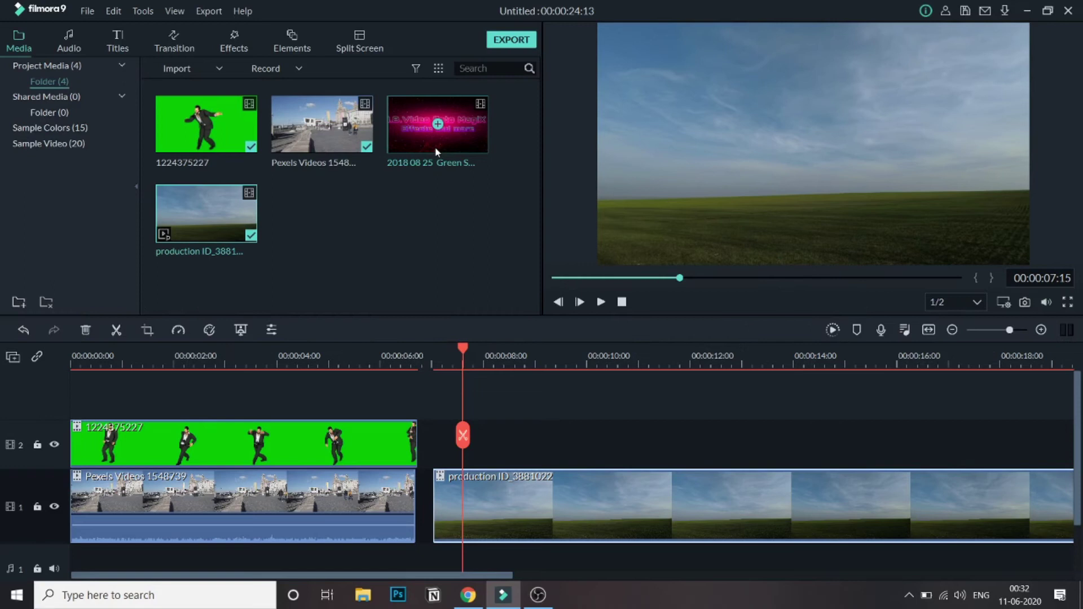
- Add the 2018 08 25 Green Screen Effect 1 clip to track 2 above the sky clip
{"action": "left_click_drag", "start_coordinate": [436, 151], "coordinate": [468, 437]}
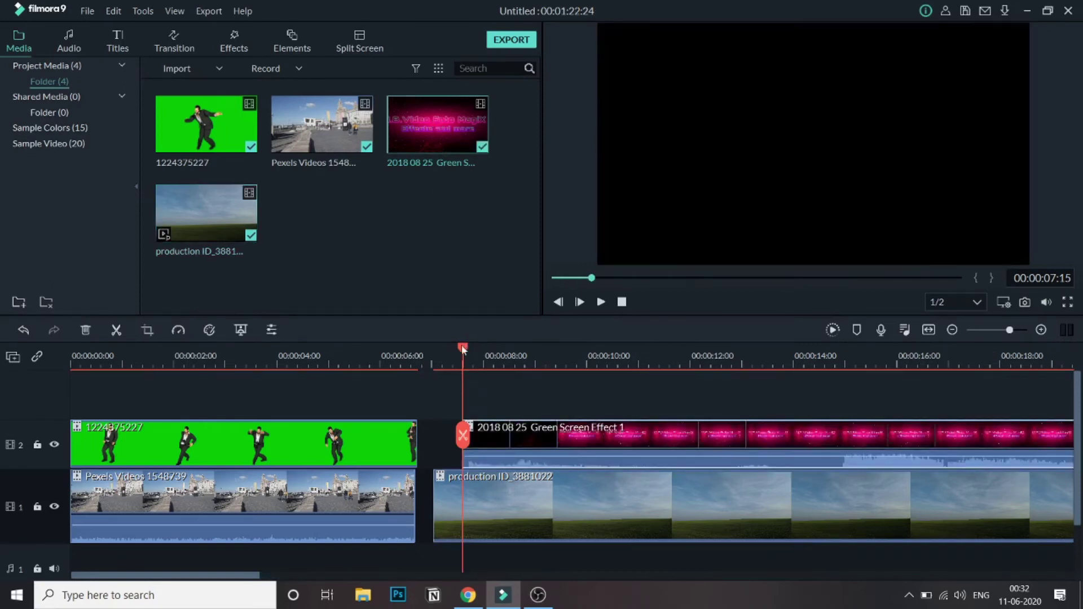
{"action": "left_click_drag", "start_coordinate": [474, 344], "coordinate": [789, 381]}
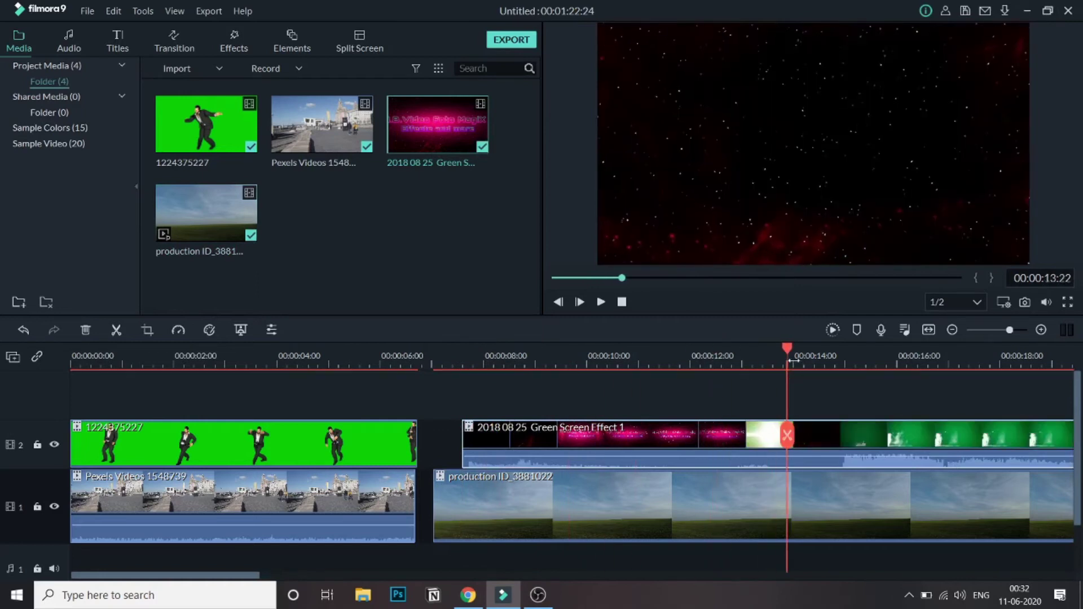
{"action": "scroll", "coordinate": [789, 381], "scroll_direction": "down", "scroll_amount": 3}
{"action": "left_click_drag", "start_coordinate": [560, 354], "coordinate": [677, 374]}
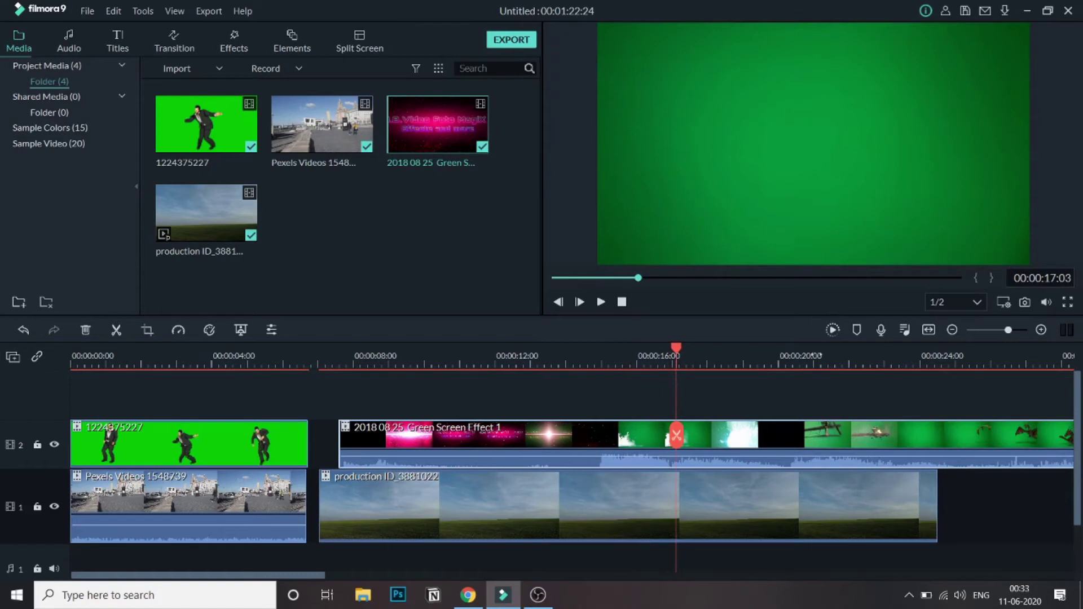
- Cut away the intro portion of the green-screen clip before the dragon appears
{"action": "scroll", "coordinate": [547, 374], "scroll_direction": "down", "scroll_amount": 2}
{"action": "scroll", "coordinate": [450, 373], "scroll_direction": "down", "scroll_amount": 1}
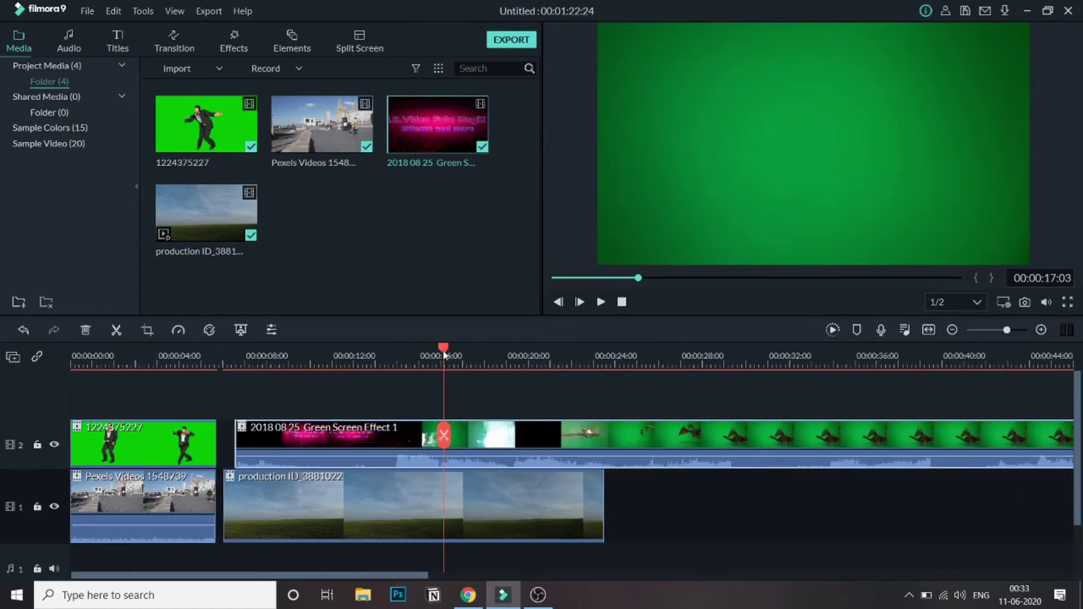
{"action": "left_click_drag", "start_coordinate": [444, 354], "coordinate": [580, 391]}
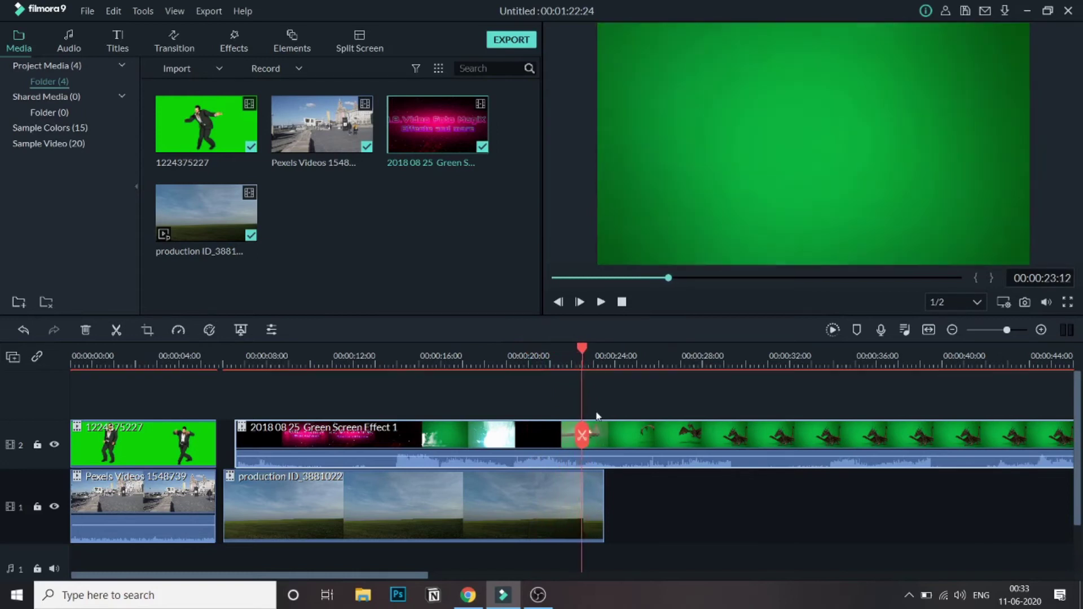
{"action": "left_click", "coordinate": [582, 435]}
{"action": "left_click", "coordinate": [520, 430]}
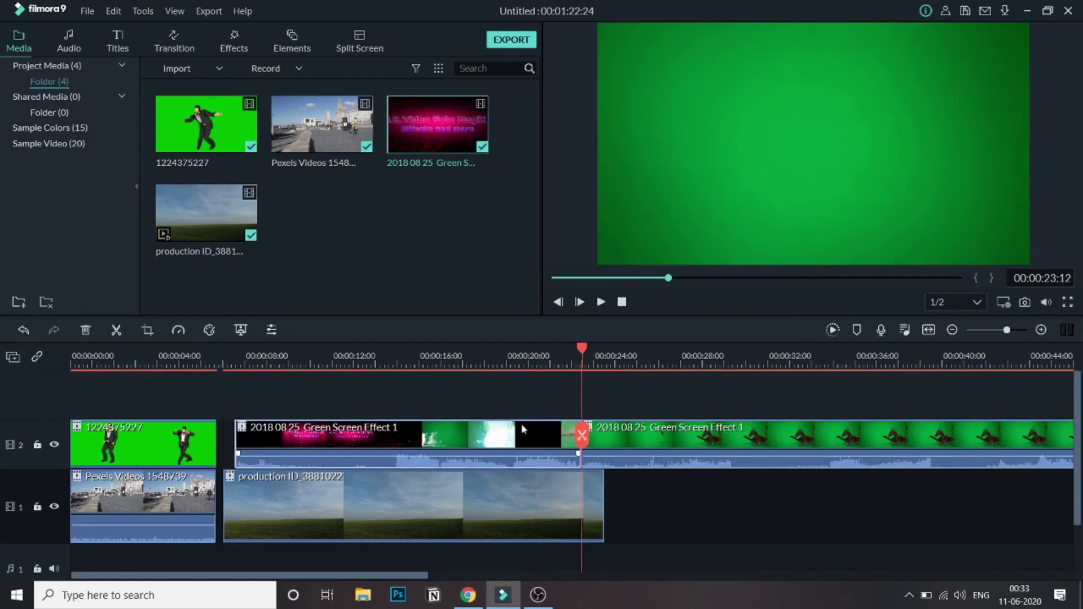
{"action": "key", "text": "Delete"}
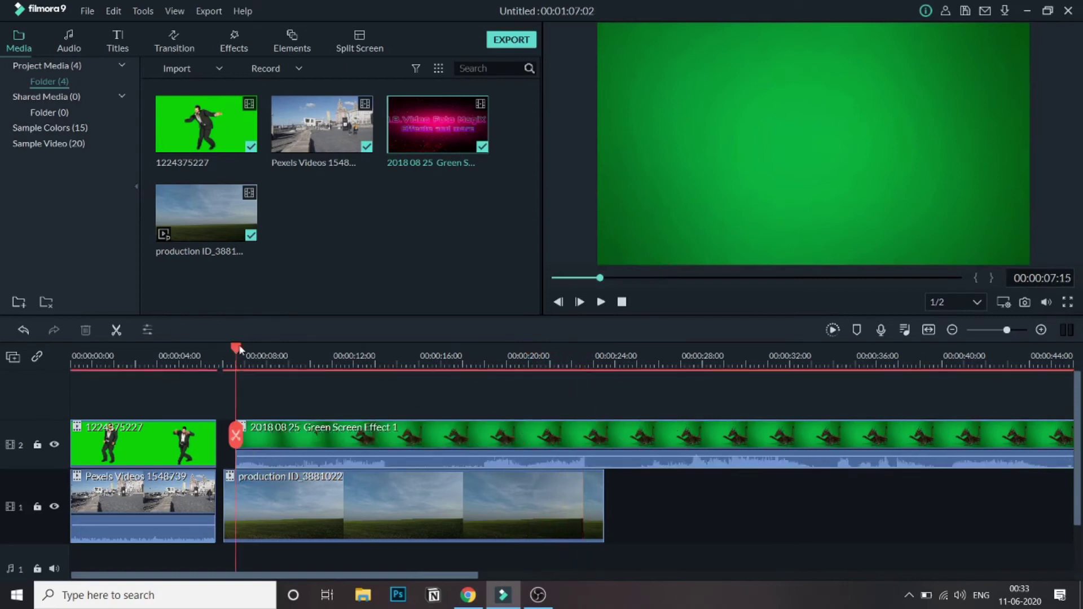
- Split the dragon clip at 15 seconds and delete the leftover part after it
{"action": "left_click_drag", "start_coordinate": [236, 351], "coordinate": [396, 395]}
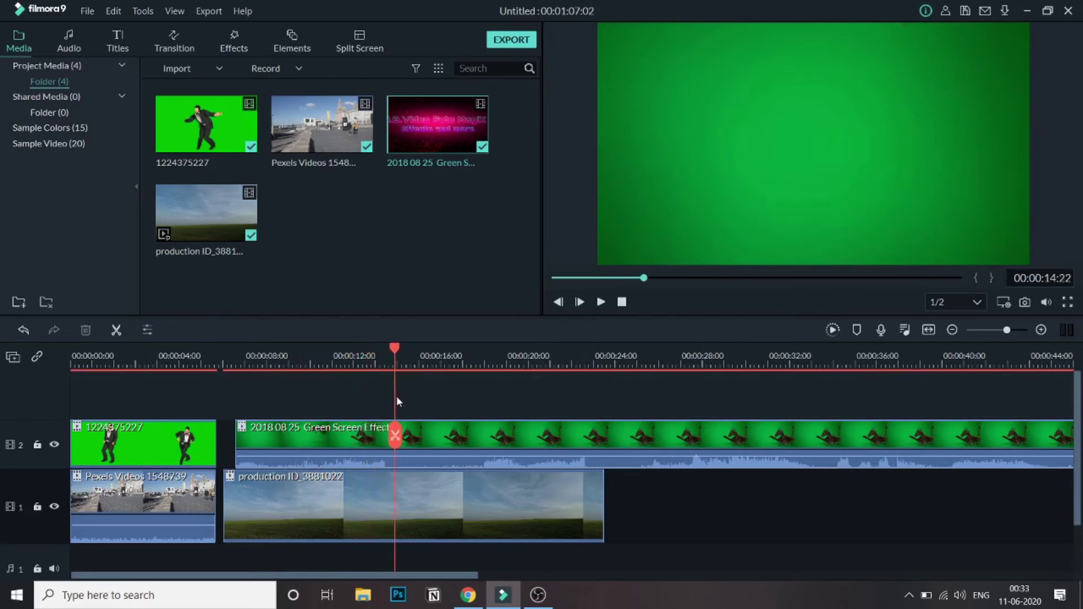
{"action": "left_click", "coordinate": [398, 439]}
{"action": "left_click", "coordinate": [398, 439]}
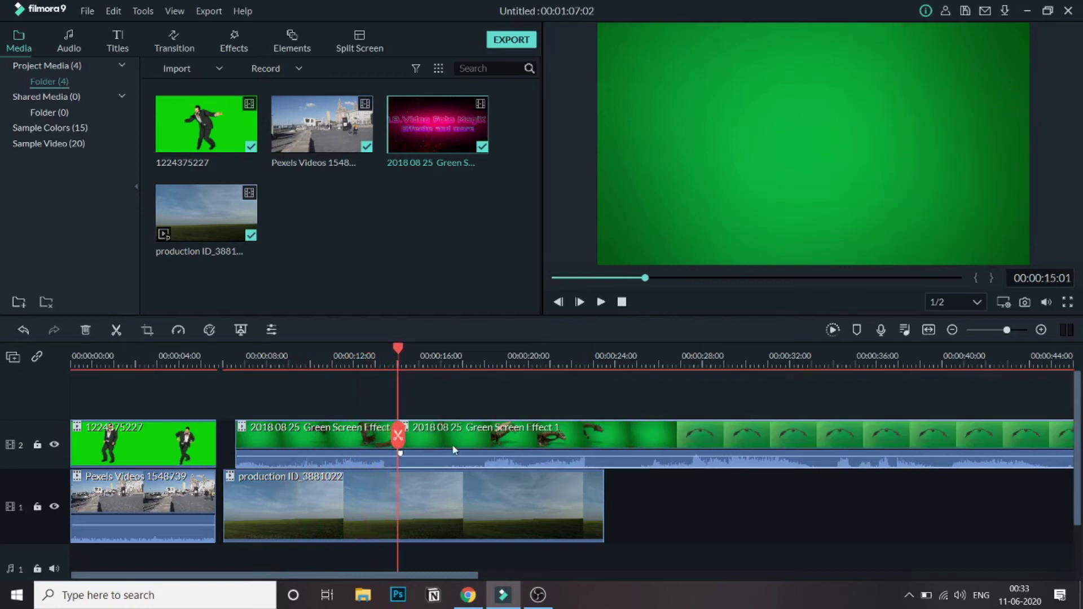
{"action": "left_click", "coordinate": [452, 444]}
{"action": "key", "text": "Delete"}
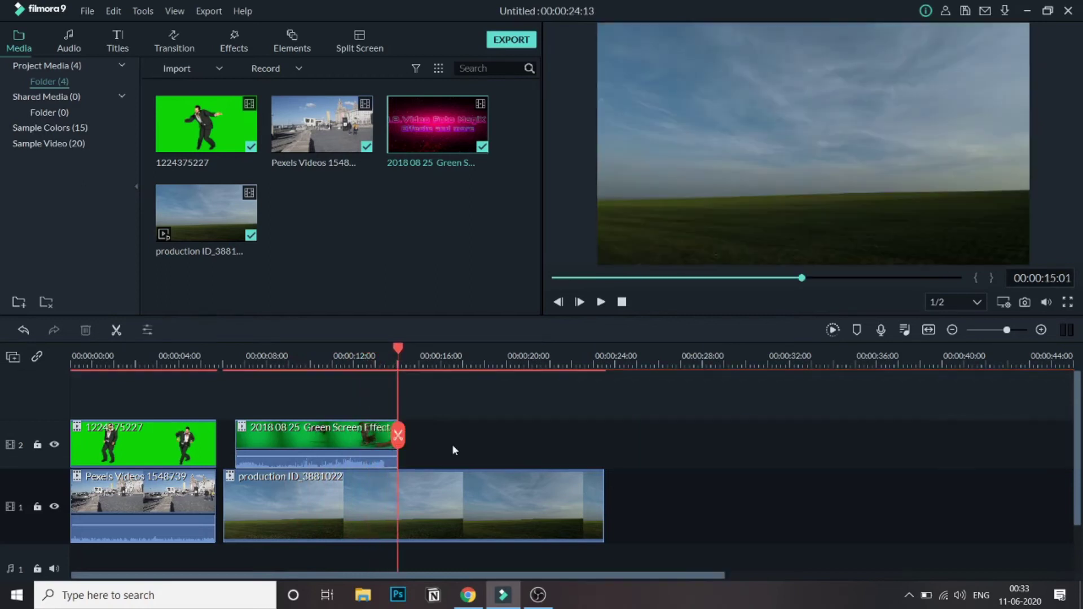
- Key out the dragon clip's green backdrop with the eyedropper, Offset 11 and Tolerance 53
{"action": "left_click", "coordinate": [291, 356]}
{"action": "left_click_drag", "start_coordinate": [290, 354], "coordinate": [258, 356]}
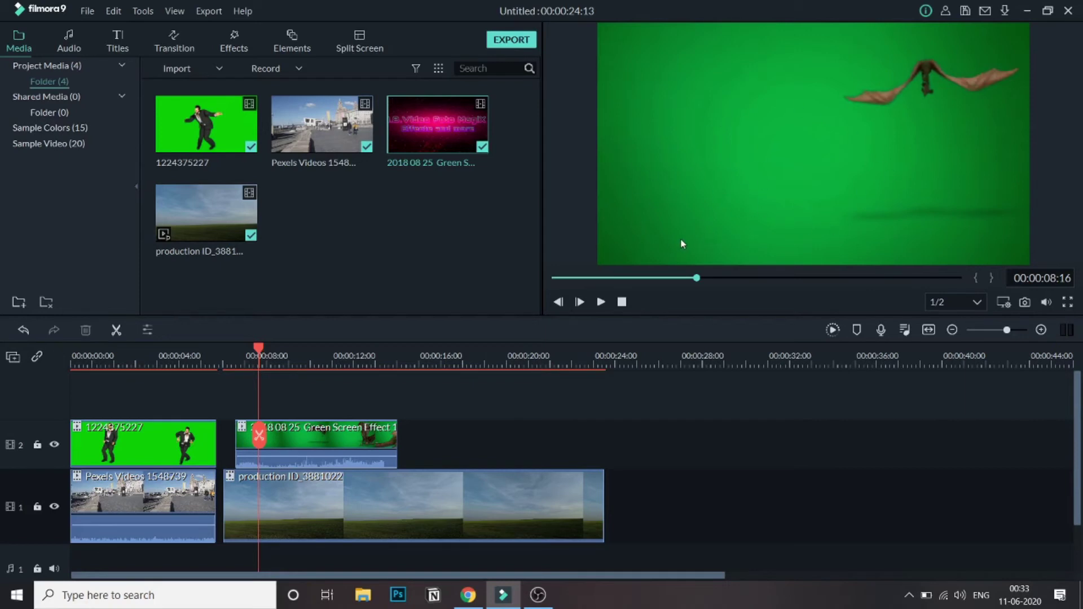
{"action": "left_click", "coordinate": [354, 431]}
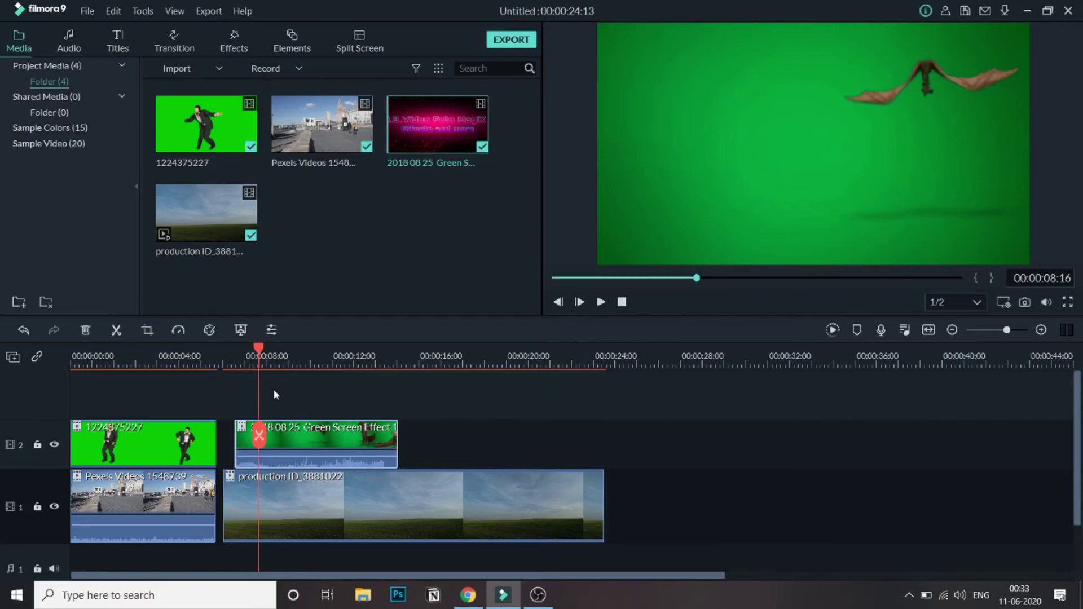
{"action": "left_click", "coordinate": [241, 330]}
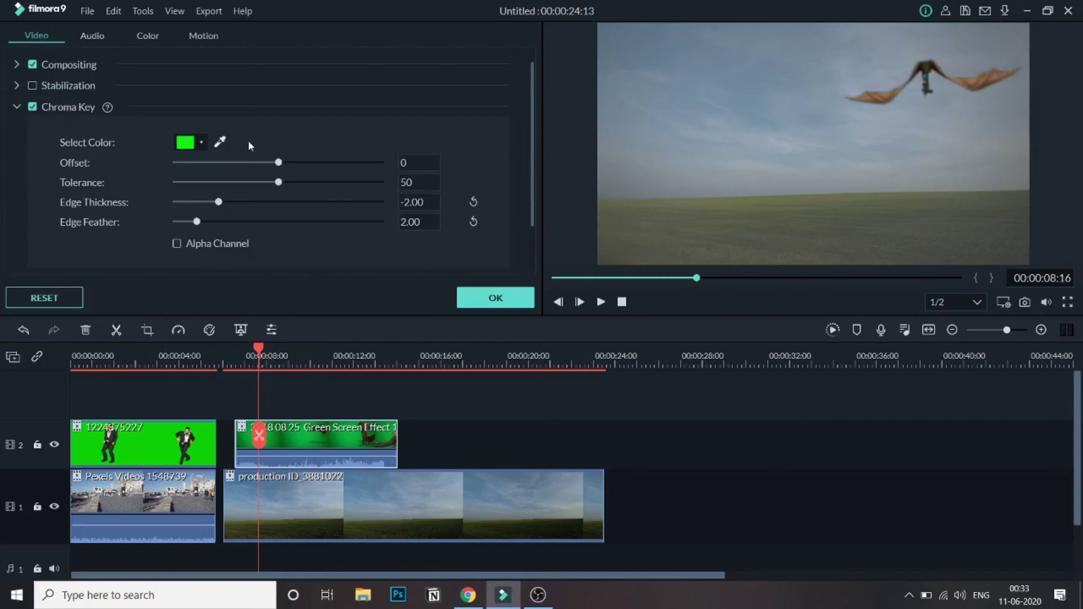
{"action": "left_click", "coordinate": [220, 142]}
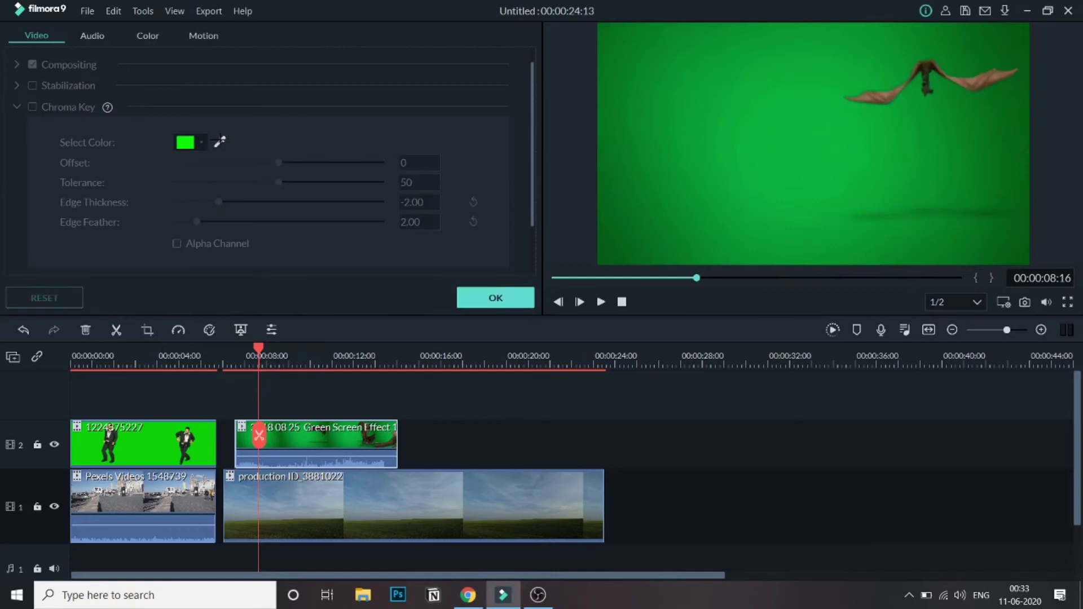
{"action": "left_click", "coordinate": [605, 256]}
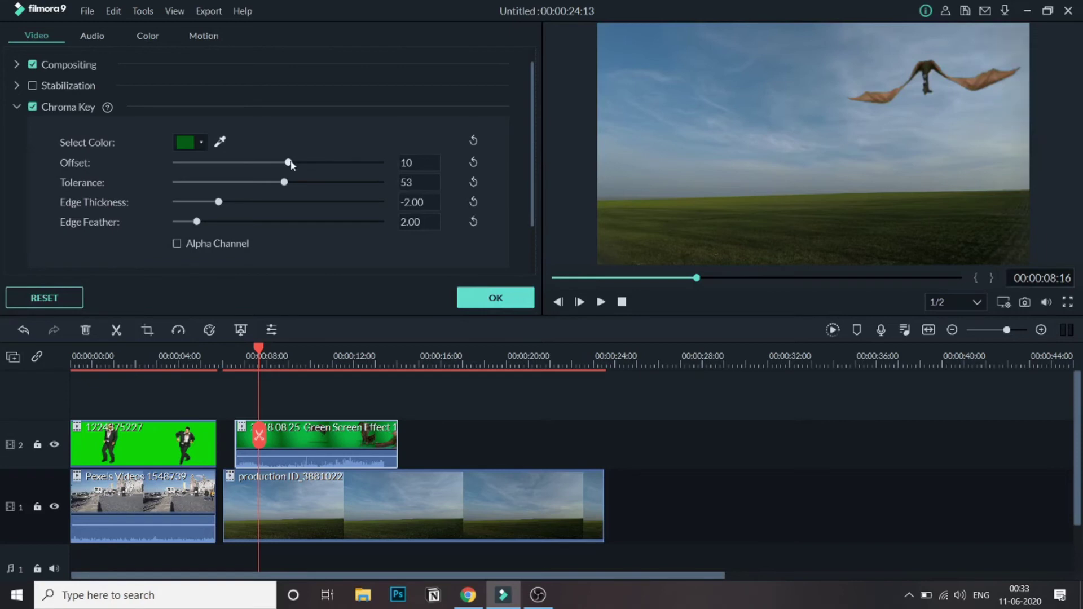
{"action": "left_click_drag", "start_coordinate": [291, 164], "coordinate": [293, 166]}
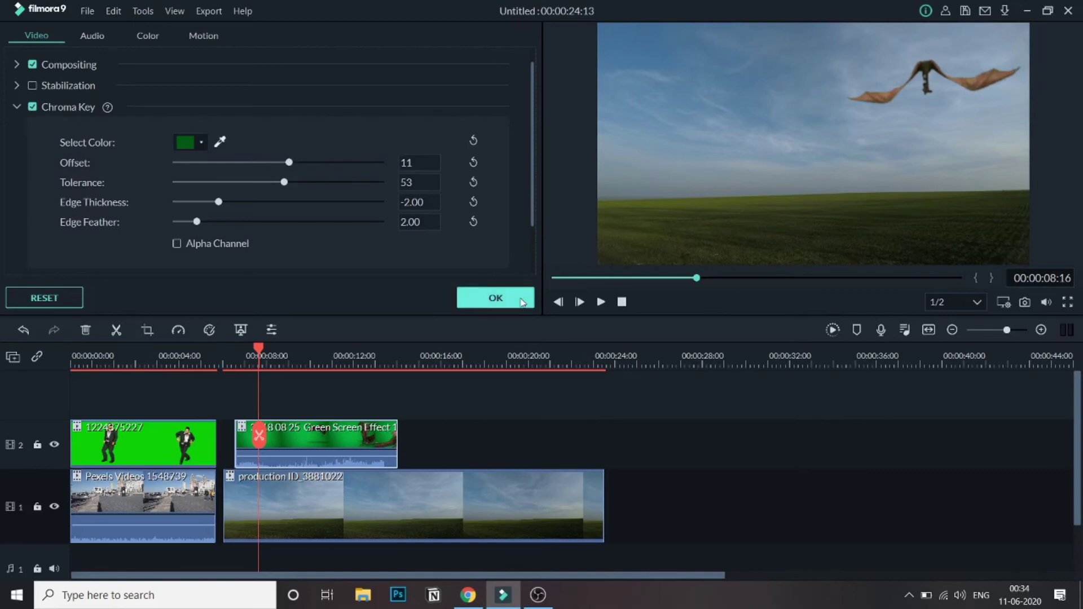
- Apply the dragon's key and play the composite back from the dragon clip's start
{"action": "left_click", "coordinate": [495, 298]}
{"action": "left_click", "coordinate": [260, 349]}
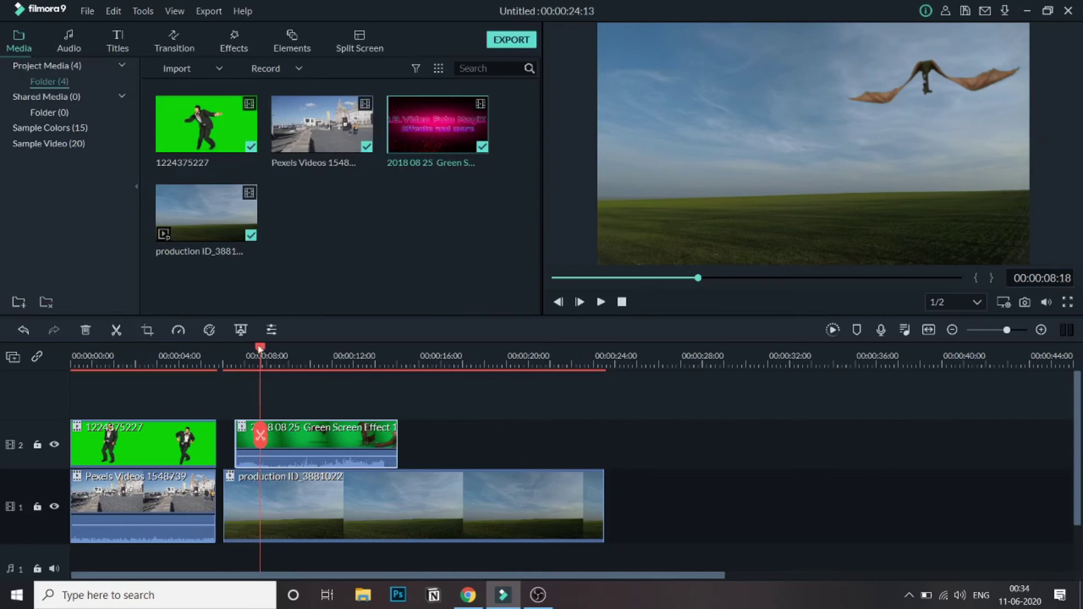
{"action": "left_click_drag", "start_coordinate": [260, 349], "coordinate": [235, 349]}
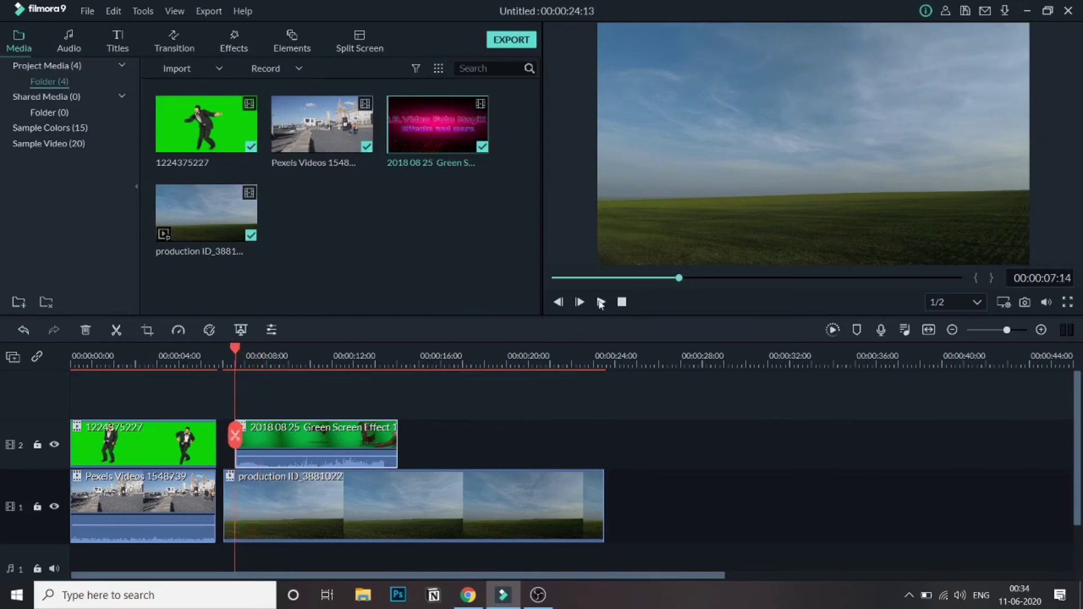
{"action": "left_click", "coordinate": [600, 303]}
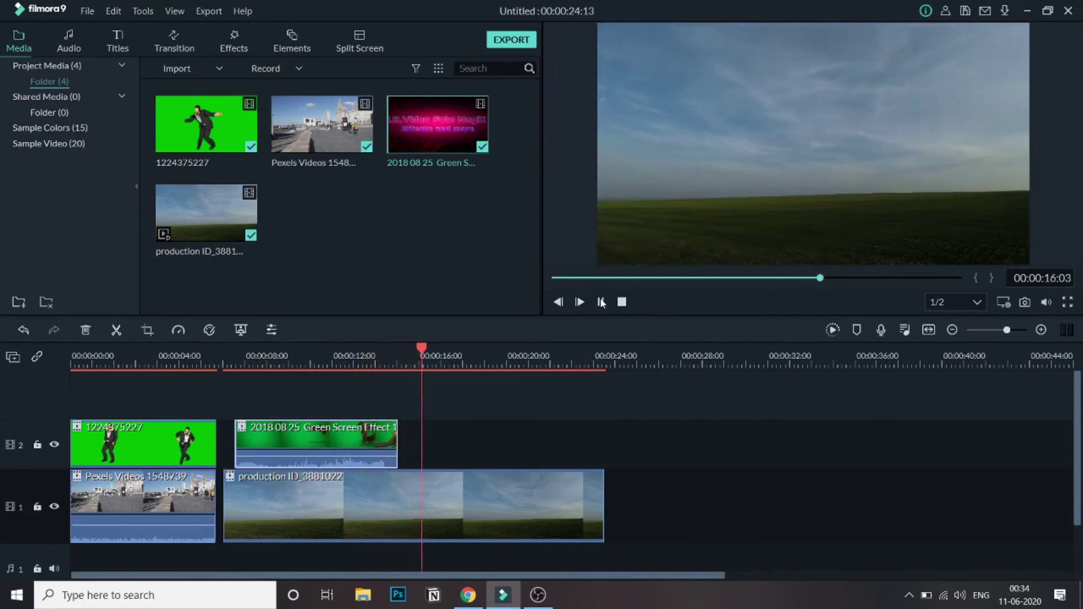
{"action": "left_click", "coordinate": [602, 303]}
{"action": "left_click_drag", "start_coordinate": [421, 347], "coordinate": [296, 349]}
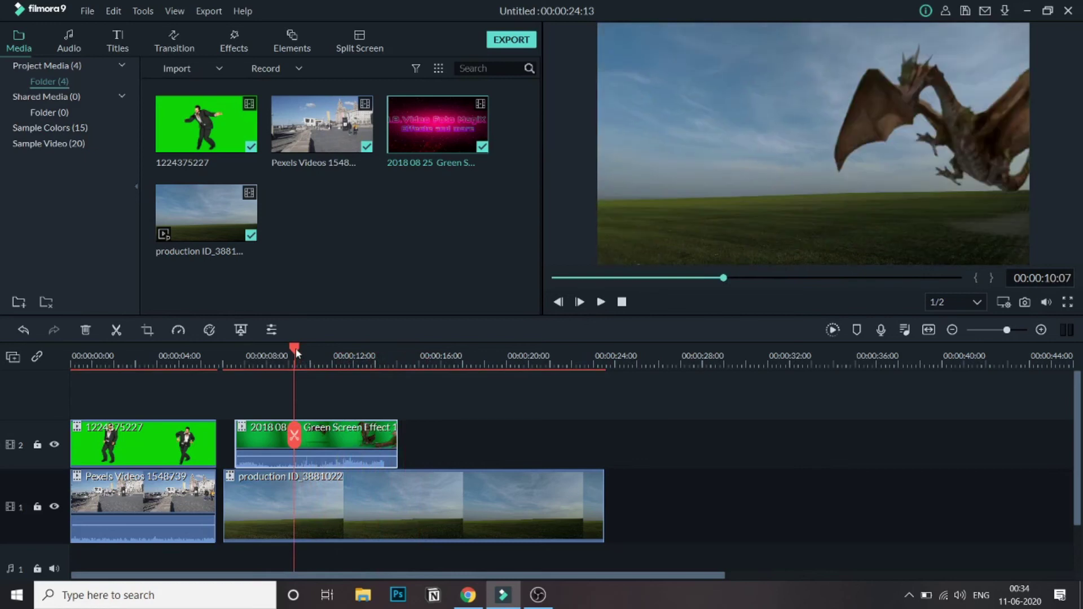